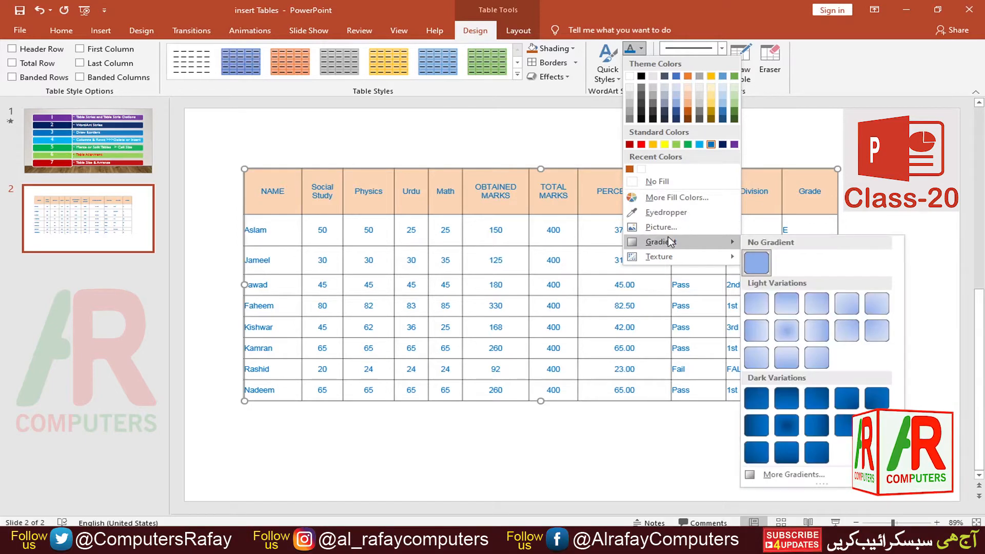
Outline all of the table's text in standard red
{"action": "mouse_move", "coordinate": [666, 257]}
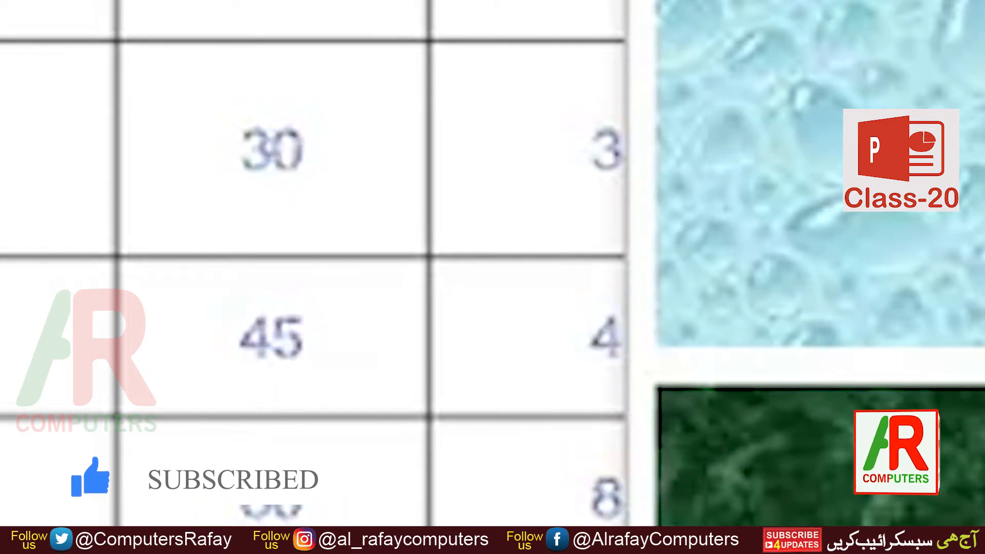
{"action": "key", "text": "Escape"}
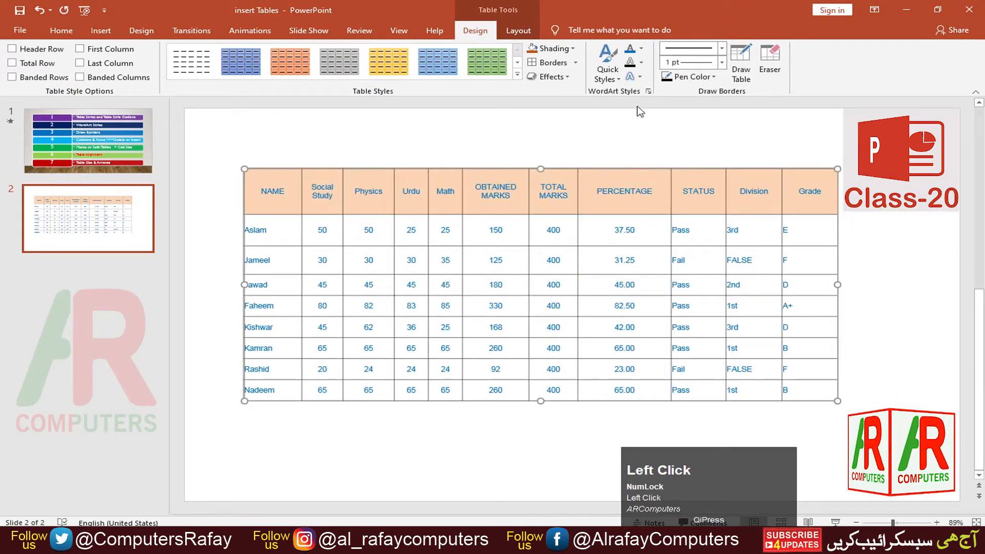
{"action": "left_click", "coordinate": [641, 63]}
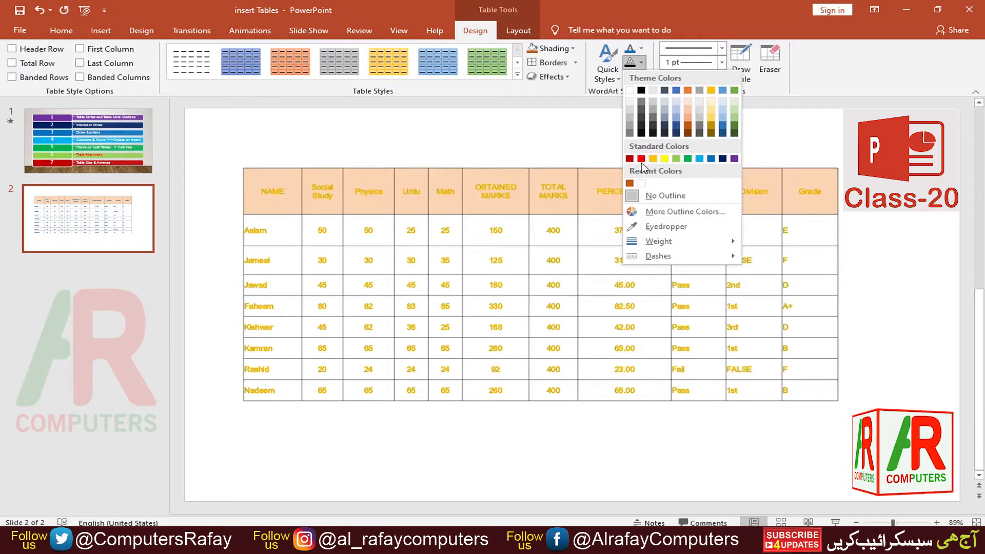
{"action": "left_click", "coordinate": [640, 158]}
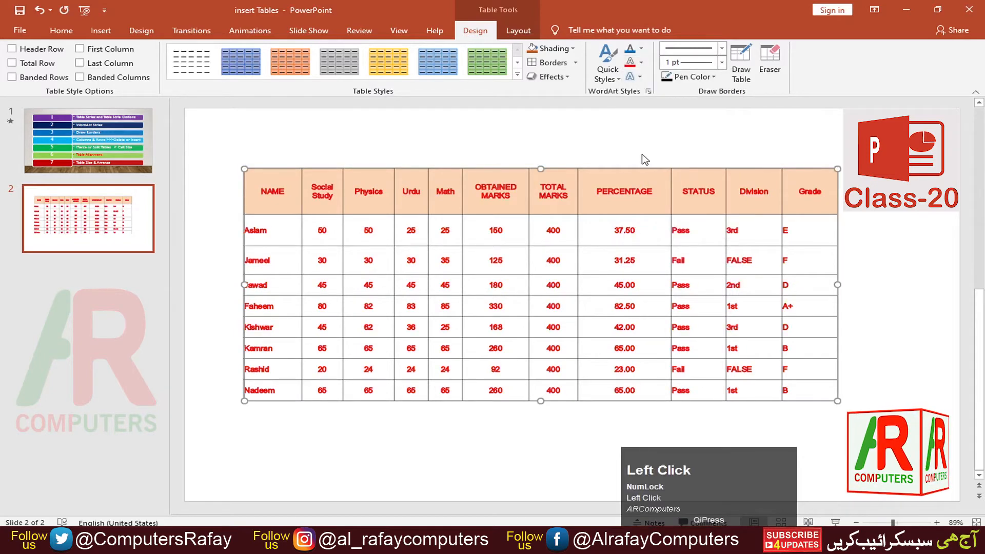
Examine the text outline's dash options and preview the shadow, reflection and glow effects on the table text
{"action": "left_click", "coordinate": [642, 62]}
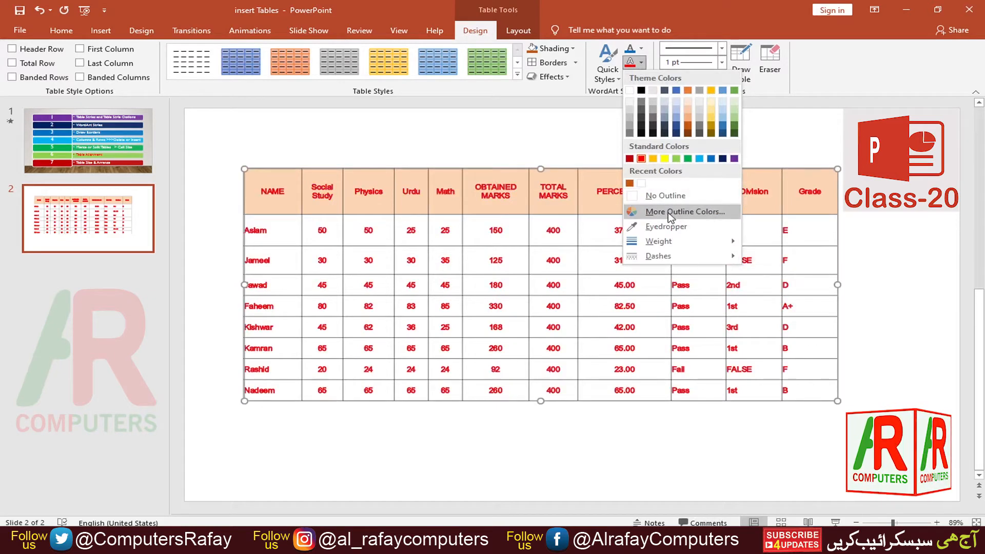
{"action": "mouse_move", "coordinate": [671, 245]}
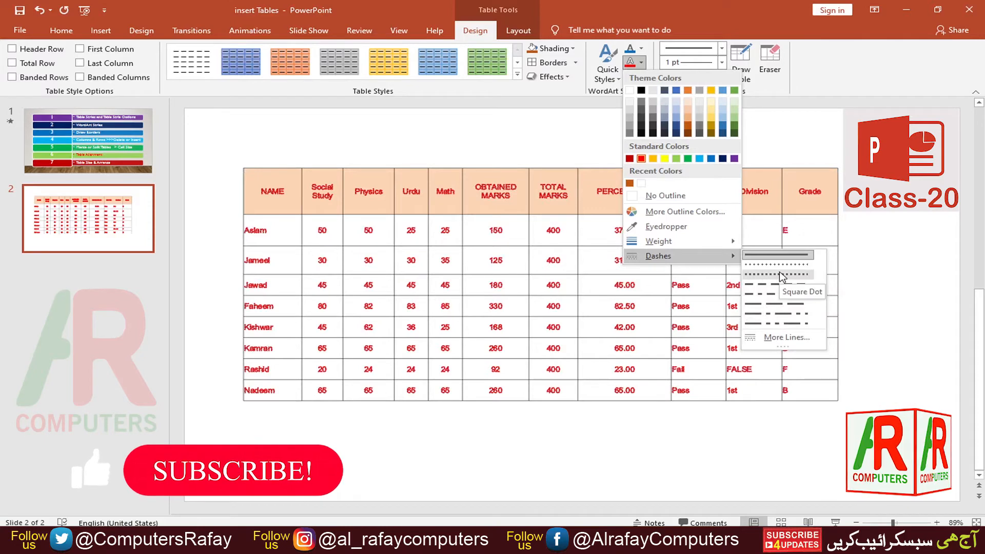
{"action": "left_click", "coordinate": [593, 263]}
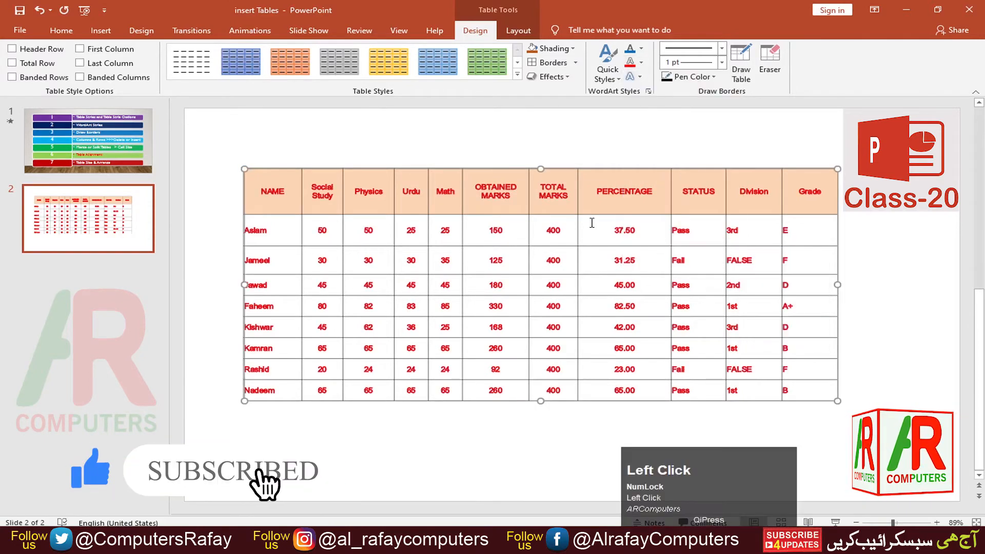
{"action": "left_click", "coordinate": [640, 77]}
{"action": "mouse_move", "coordinate": [649, 106]}
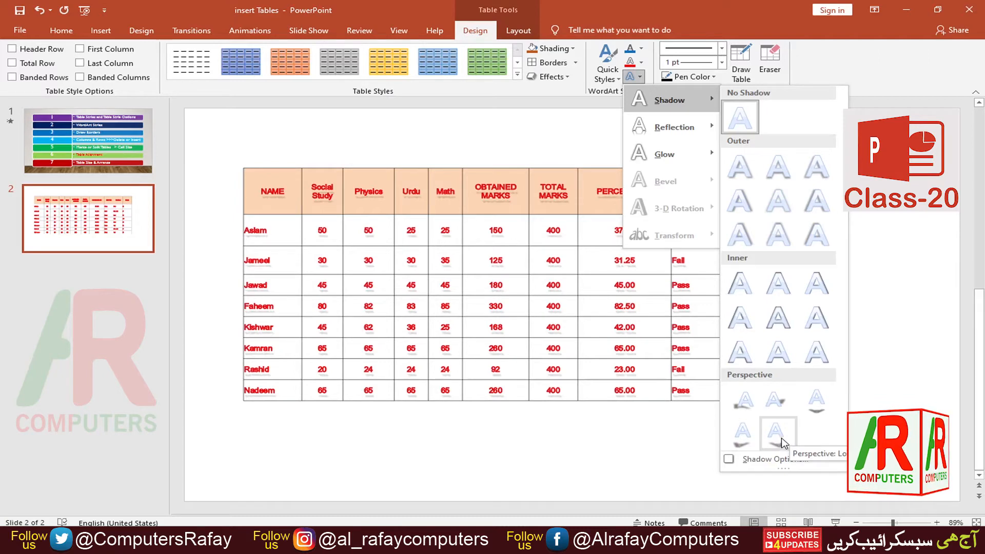
{"action": "mouse_move", "coordinate": [667, 131]}
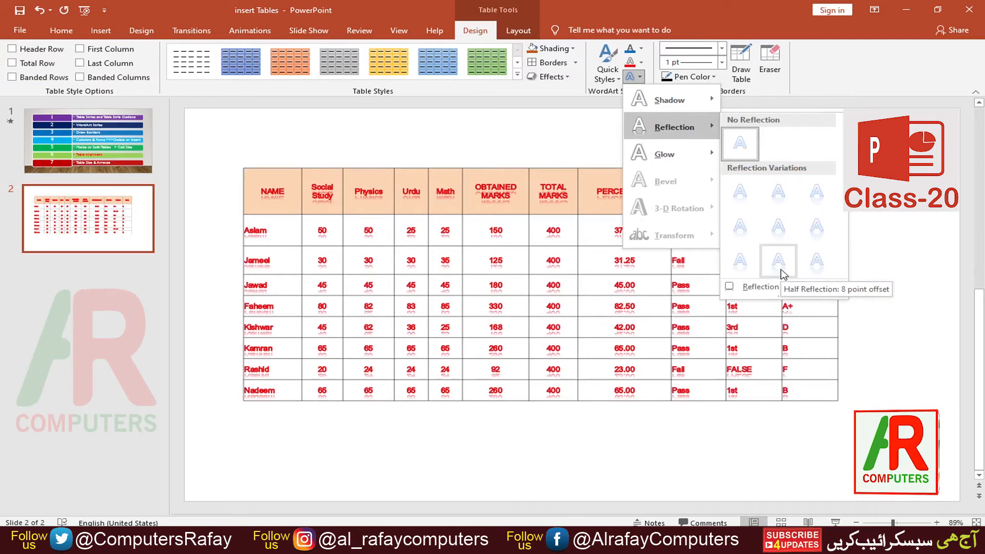
{"action": "mouse_move", "coordinate": [661, 154]}
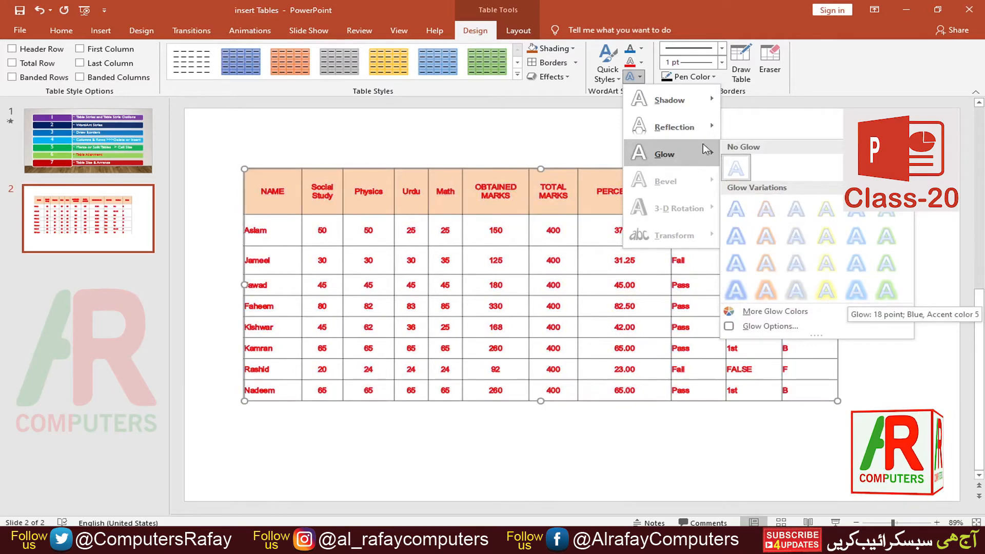
{"action": "left_click", "coordinate": [862, 299]}
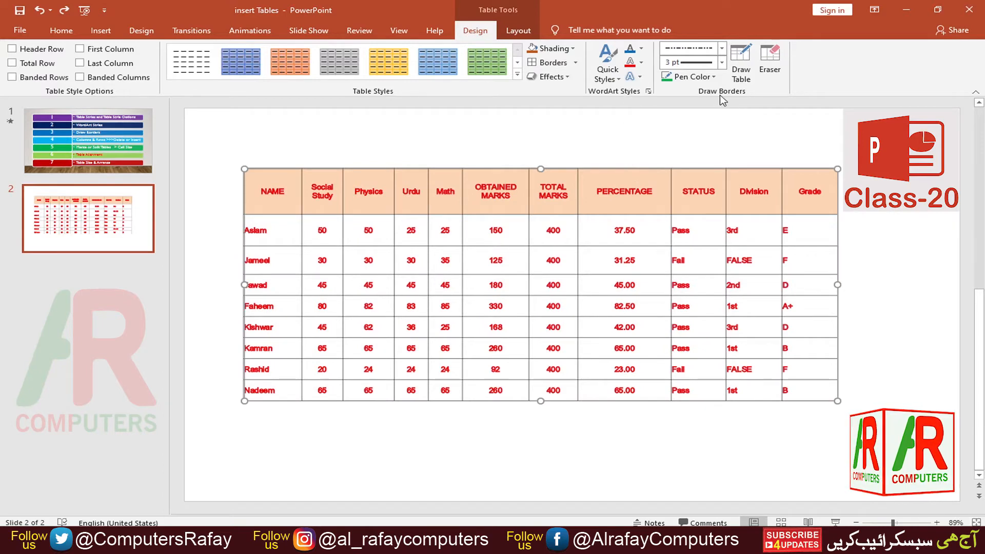
Draw a 3 pt green dash-dot-dot border between the TOTAL MARKS and PERCENTAGE columns, from the header through the first data row
{"action": "left_click", "coordinate": [652, 171]}
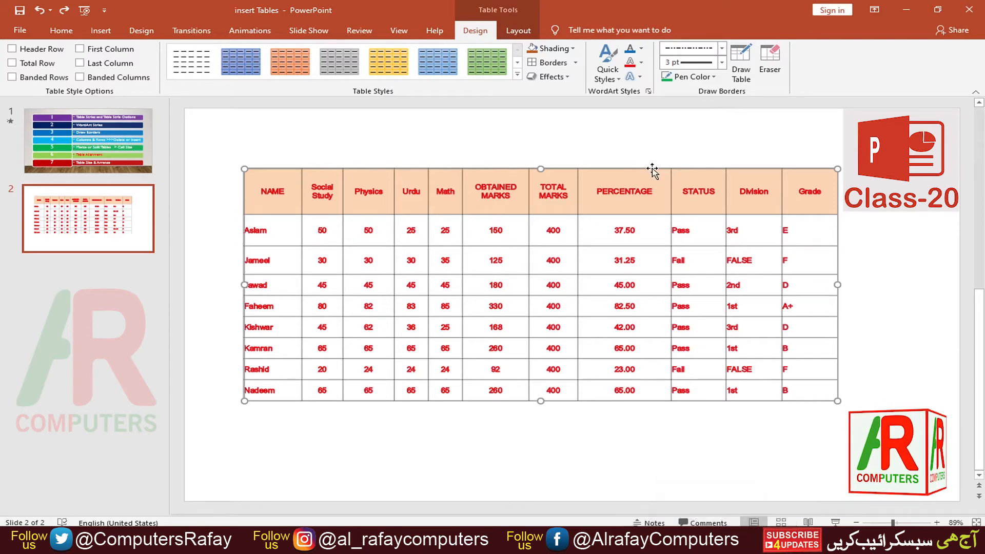
{"action": "left_click", "coordinate": [745, 57]}
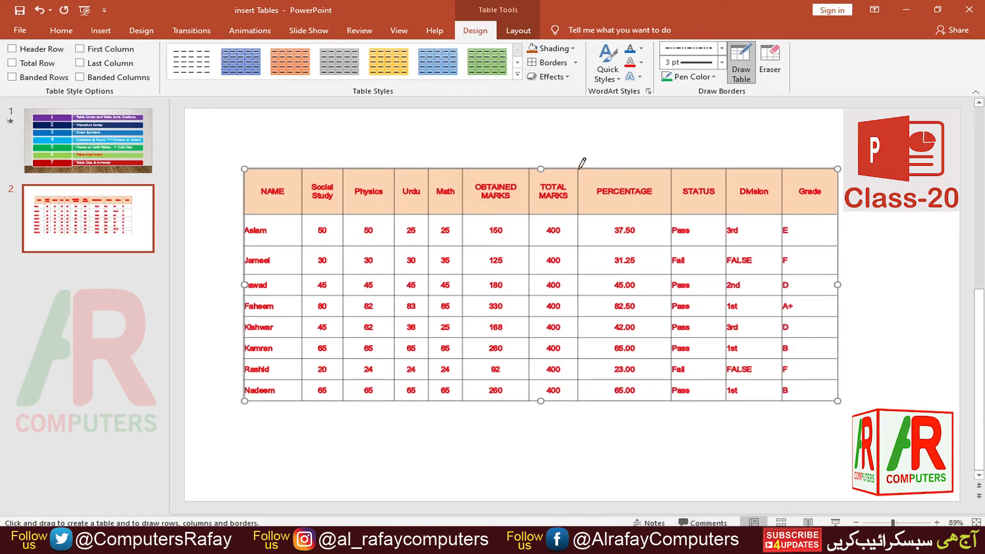
{"action": "mouse_move", "coordinate": [579, 174]}
{"action": "left_mouse_down"}
{"action": "mouse_move", "coordinate": [578, 294]}
{"action": "mouse_move", "coordinate": [552, 237]}
{"action": "mouse_move", "coordinate": [584, 242]}
{"action": "left_mouse_up"}
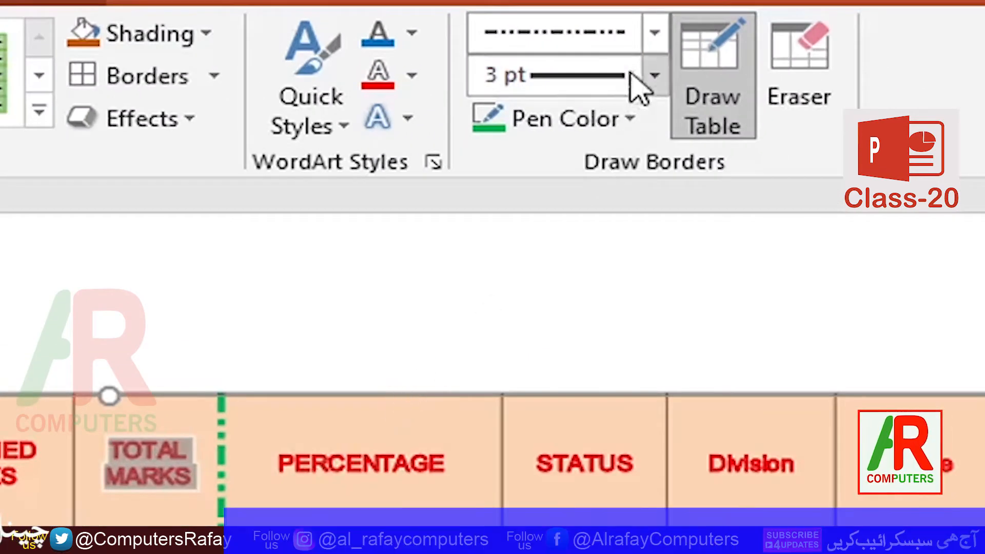
Draw 4½ pt light blue dashed borders beside NAME down to the third data row and beneath that row from Physics to OBTAINED MARKS
{"action": "left_click", "coordinate": [655, 34]}
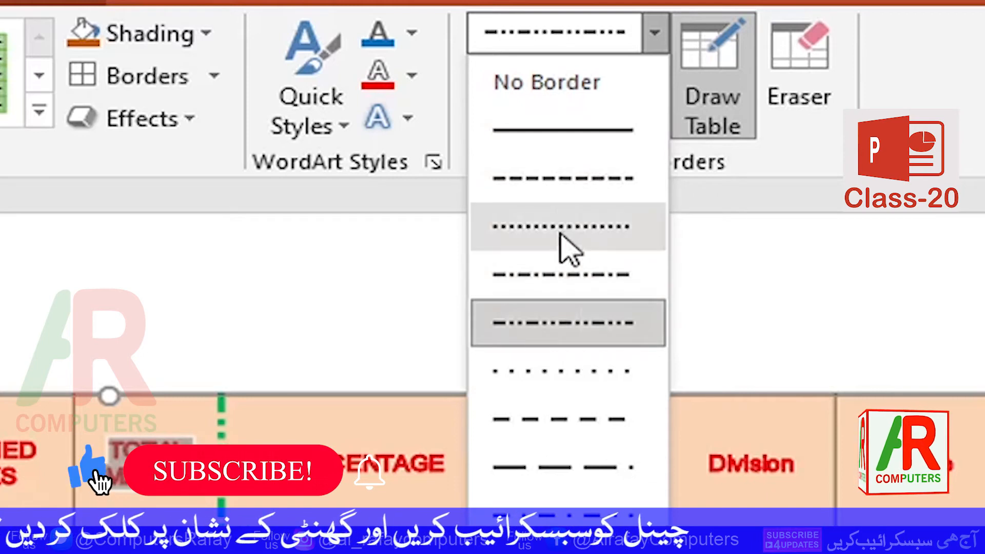
{"action": "left_click", "coordinate": [562, 179]}
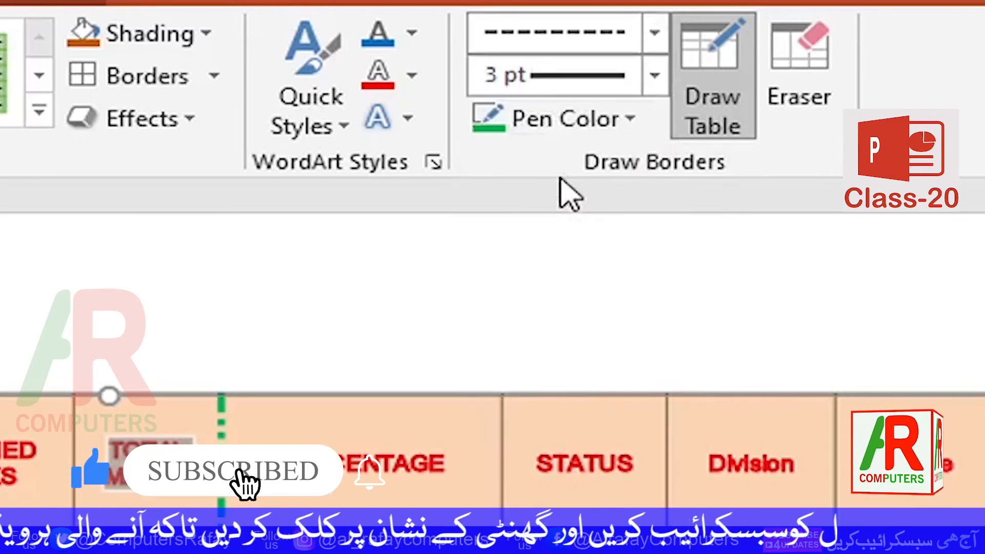
{"action": "left_click", "coordinate": [656, 77]}
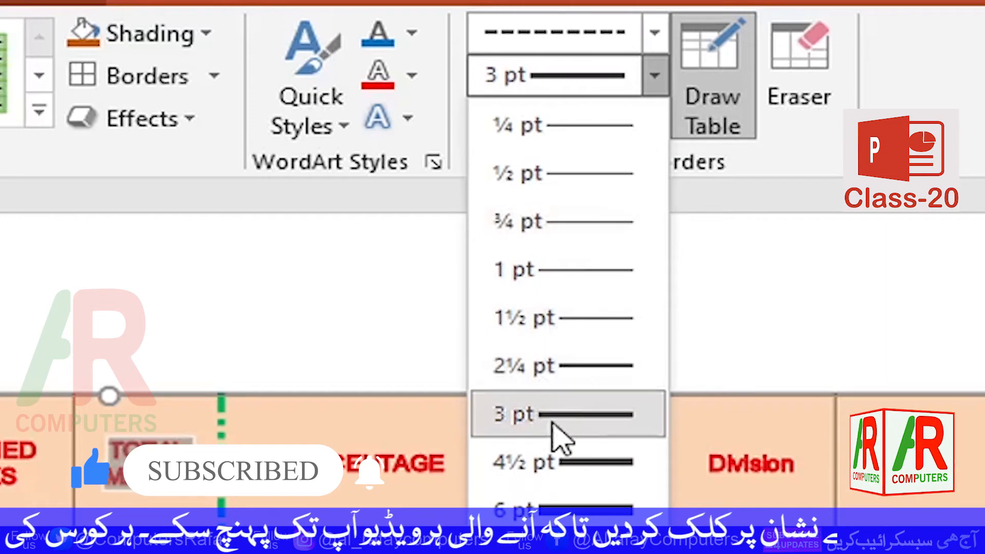
{"action": "left_click", "coordinate": [601, 462]}
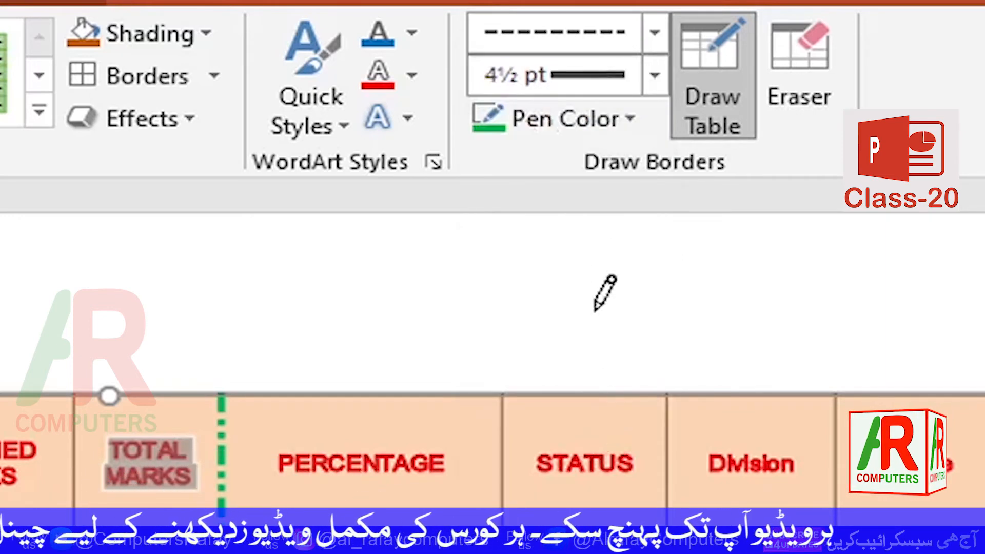
{"action": "left_click", "coordinate": [640, 135]}
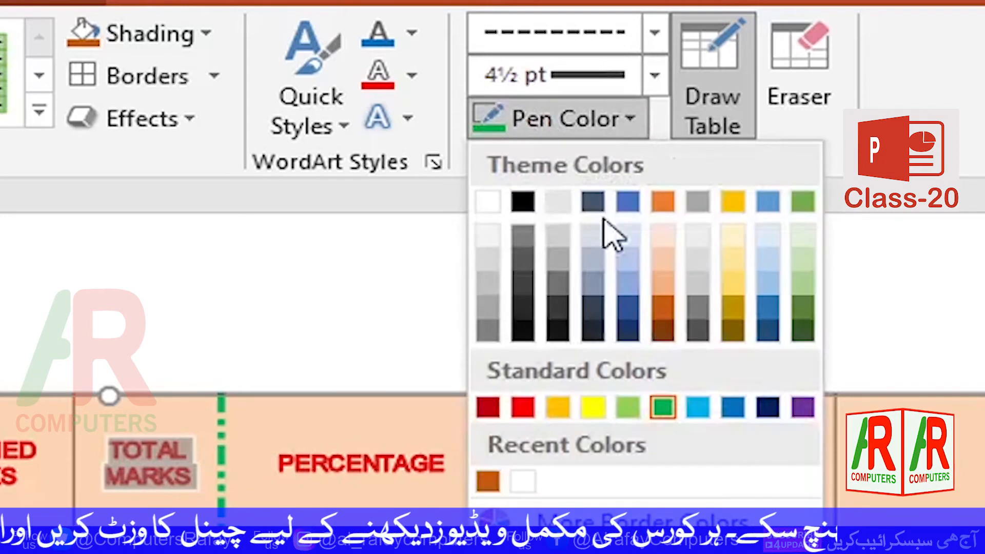
{"action": "left_click", "coordinate": [699, 414]}
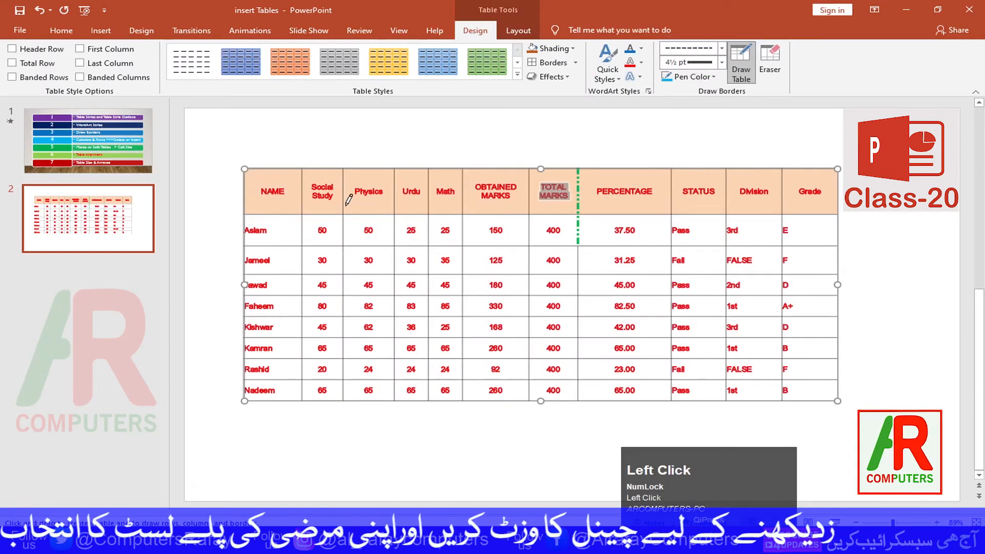
{"action": "left_click_drag", "start_coordinate": [304, 170], "coordinate": [304, 187]}
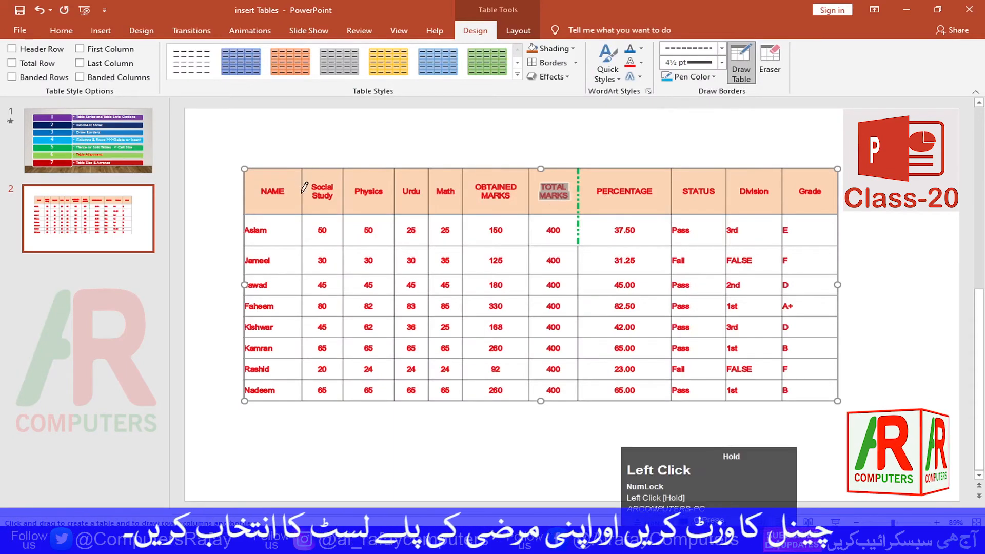
{"action": "left_click_drag", "start_coordinate": [302, 237], "coordinate": [303, 275]}
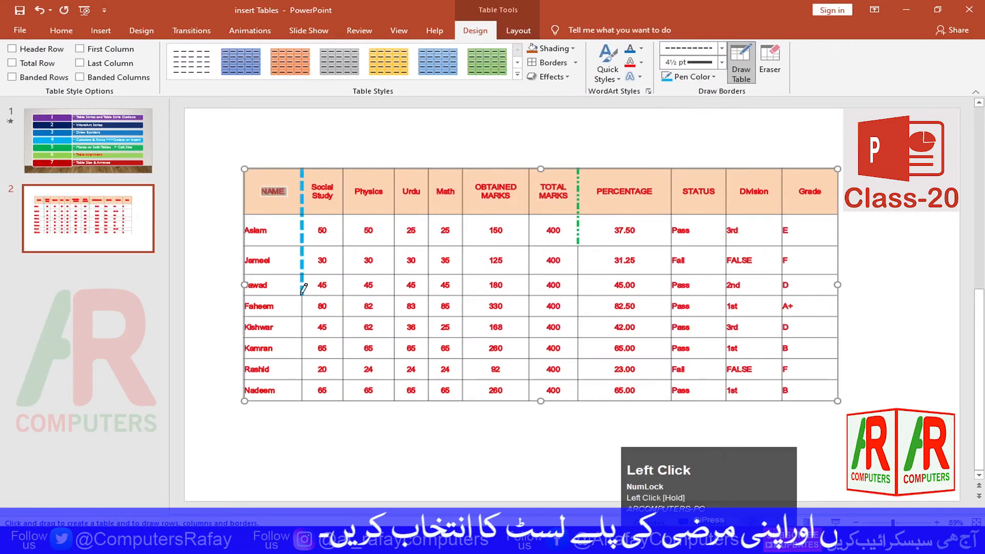
{"action": "left_click_drag", "start_coordinate": [398, 296], "coordinate": [522, 291]}
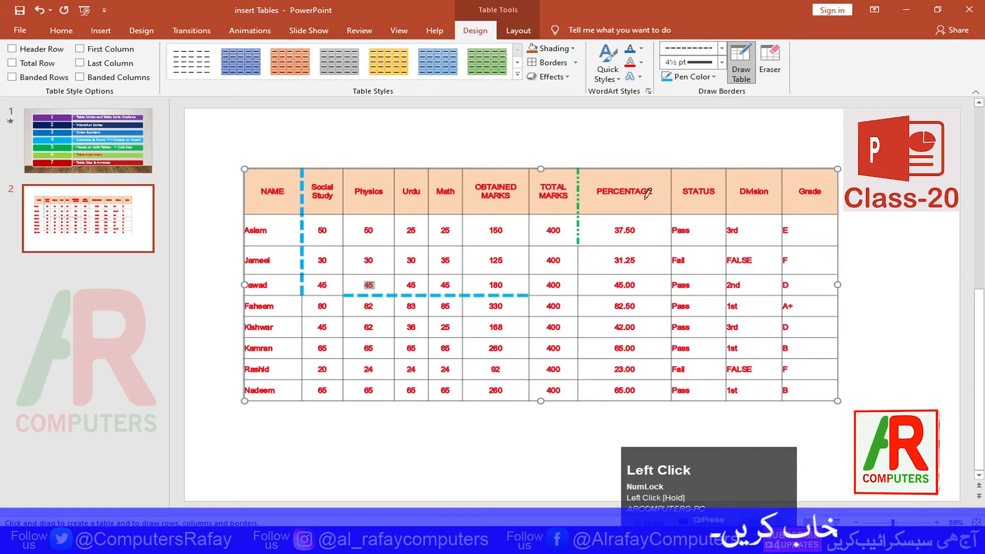
Draw a 2¼ pt red long dash-dot border beneath the first data row, from Physics through TOTAL MARKS
{"action": "left_click", "coordinate": [721, 62]}
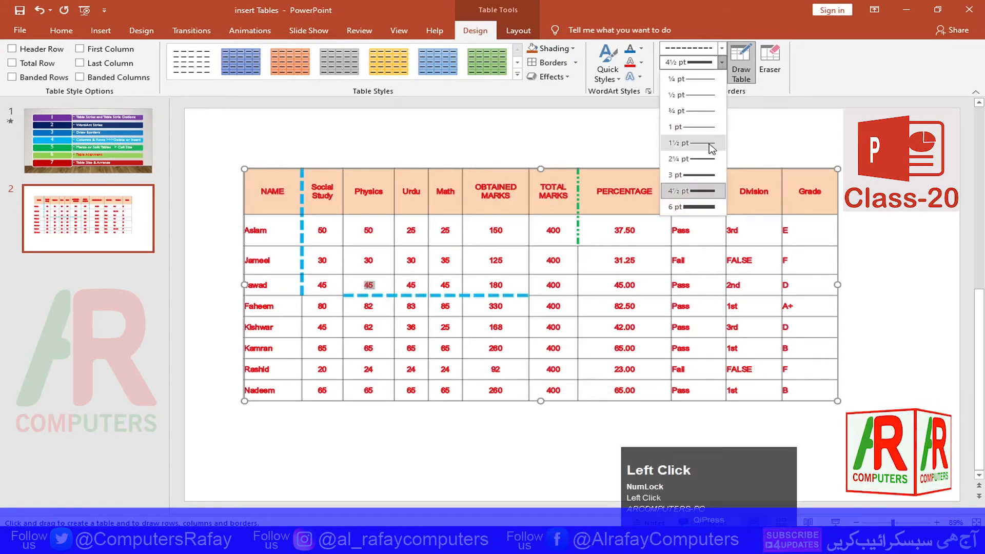
{"action": "left_click", "coordinate": [692, 159]}
{"action": "left_click", "coordinate": [722, 48]}
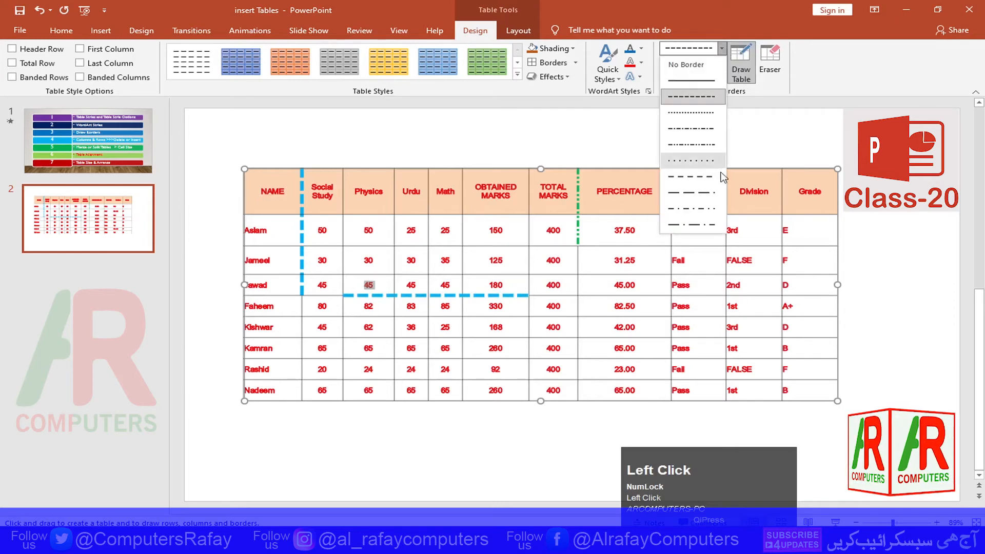
{"action": "left_click", "coordinate": [715, 222]}
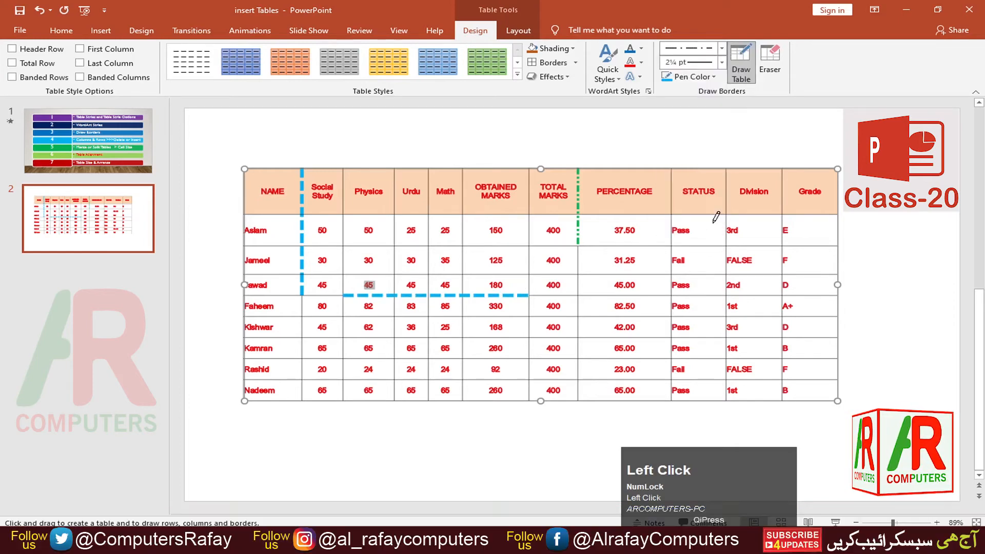
{"action": "left_click", "coordinate": [713, 78]}
{"action": "left_click", "coordinate": [679, 173]}
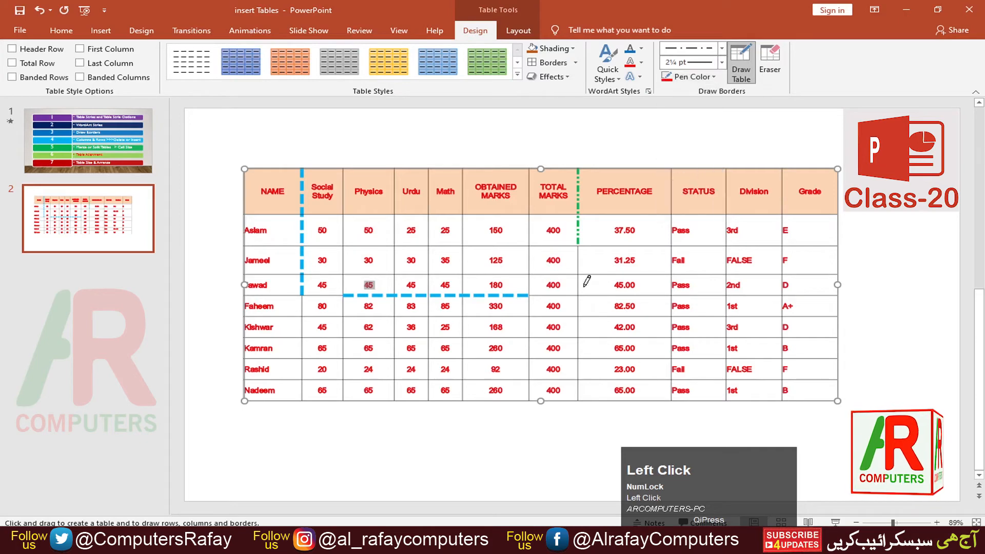
{"action": "left_click_drag", "start_coordinate": [347, 246], "coordinate": [536, 246]}
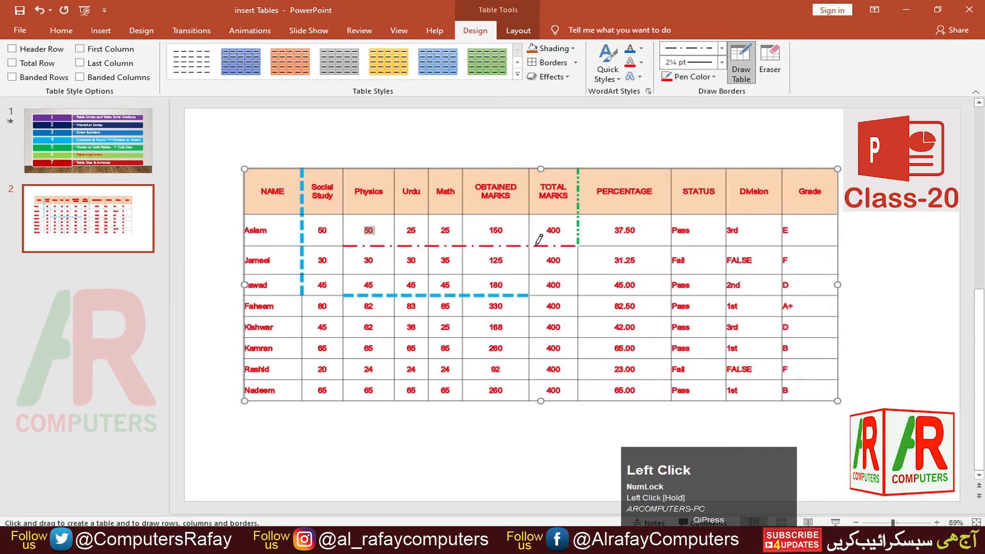
Erase the border between the Division and Grade headers and the one between the first two PERCENTAGE data cells
{"action": "left_click", "coordinate": [772, 57]}
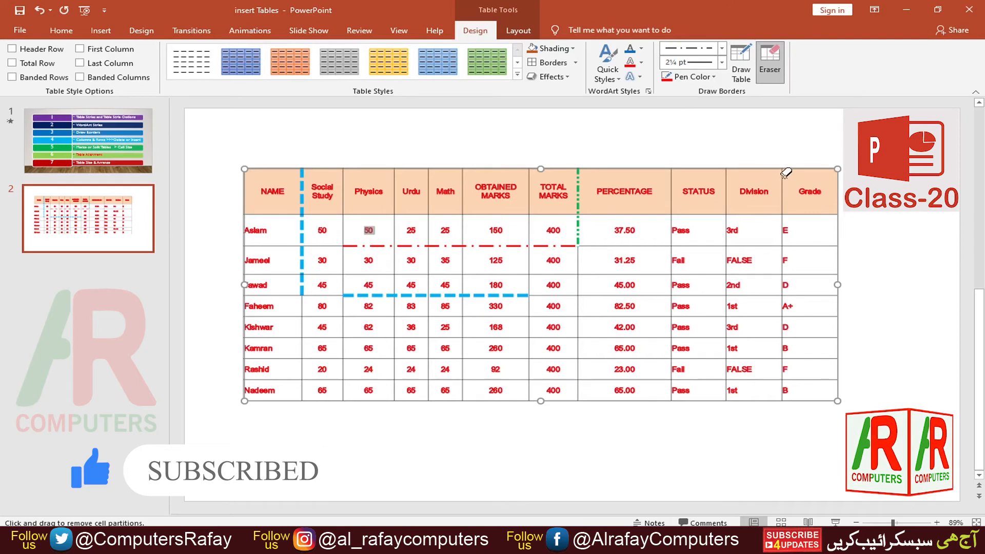
{"action": "mouse_move", "coordinate": [786, 173]}
{"action": "left_mouse_down"}
{"action": "mouse_move", "coordinate": [786, 203]}
{"action": "mouse_move", "coordinate": [816, 274]}
{"action": "left_mouse_up"}
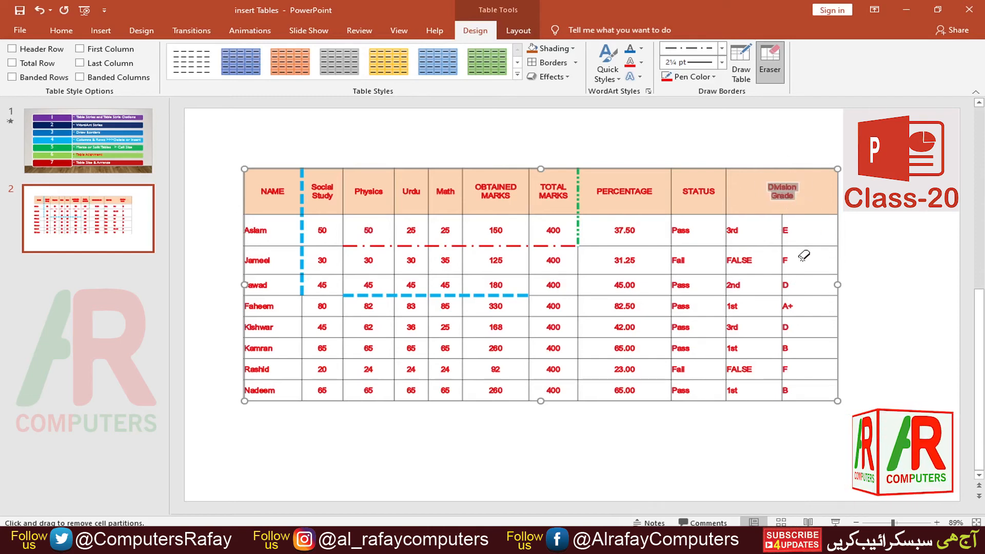
{"action": "left_click_drag", "start_coordinate": [612, 245], "coordinate": [652, 247]}
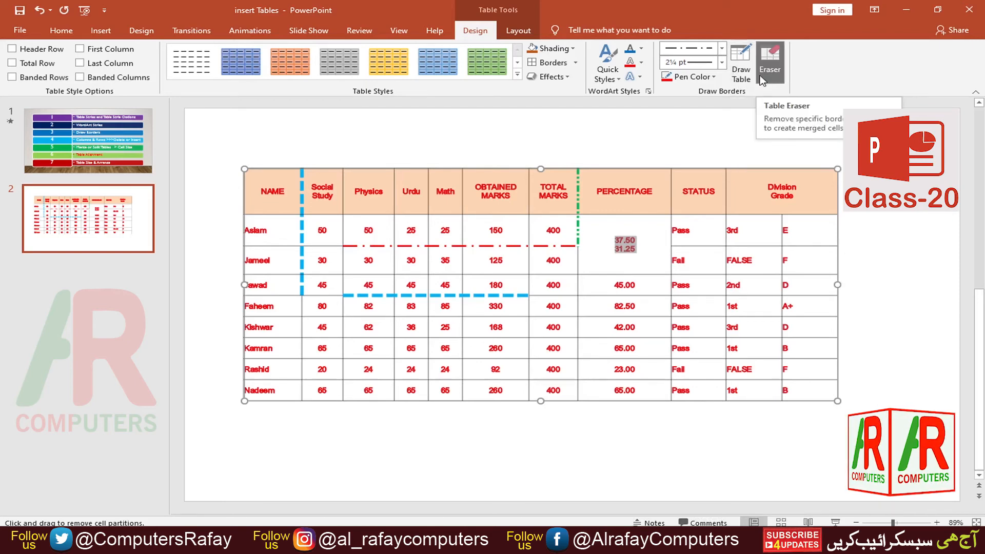
Draw a vertical red dash-dot border splitting the PERCENTAGE header and the merged cell below it
{"action": "left_click", "coordinate": [739, 60]}
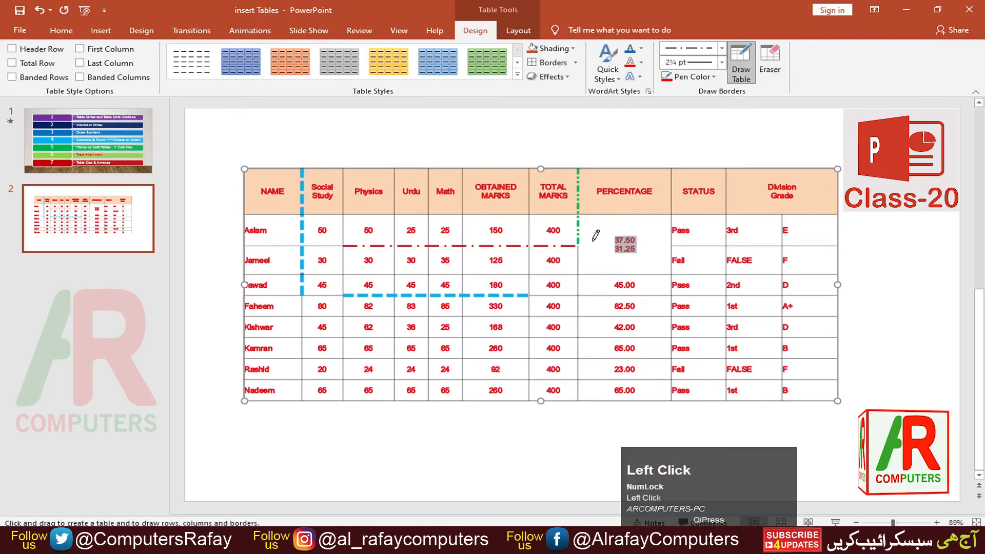
{"action": "left_click_drag", "start_coordinate": [607, 213], "coordinate": [606, 273]}
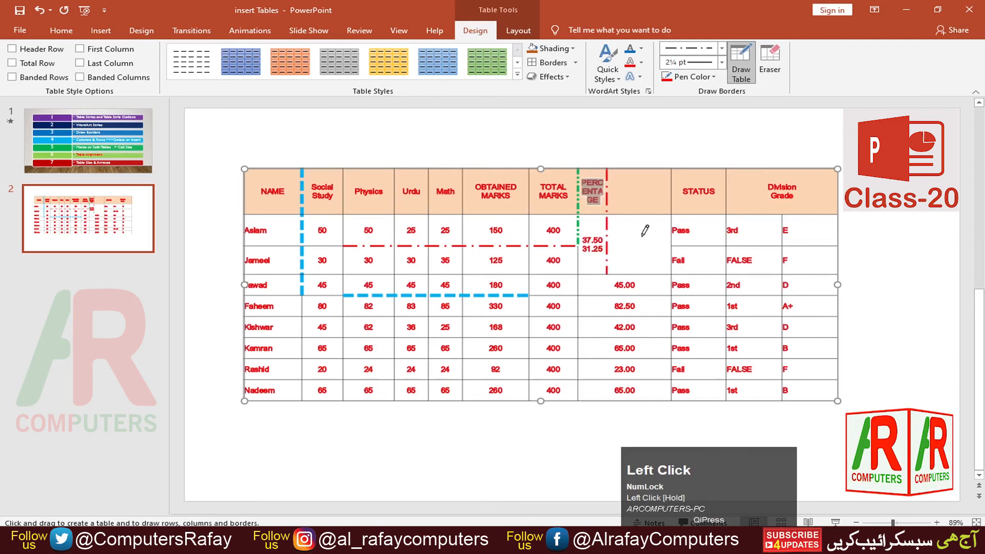
Draw solid purple 2¼ pt diagonals across the empty cell beside the merged percentages, and split the first STATUS data cell with purple borders
{"action": "left_click", "coordinate": [722, 48]}
{"action": "left_click", "coordinate": [717, 75]}
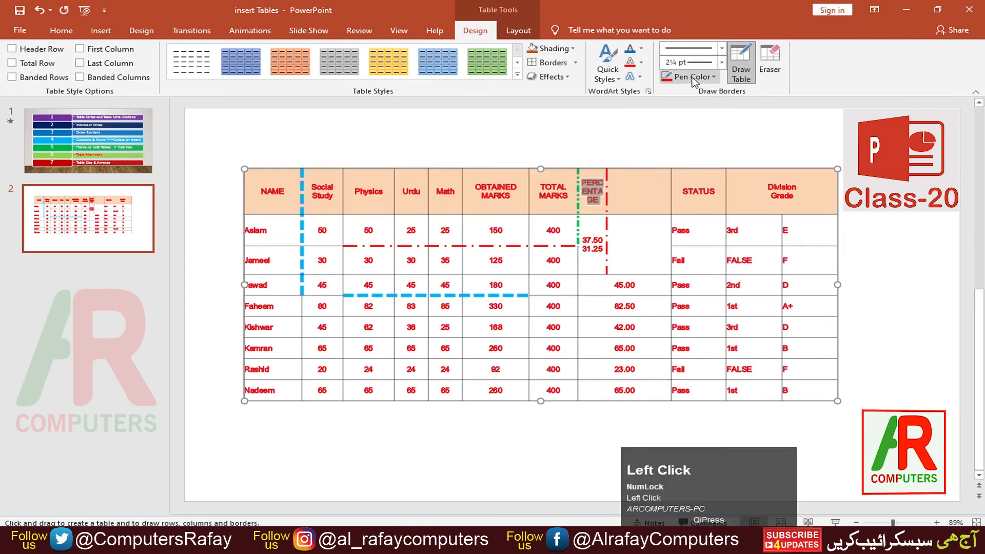
{"action": "left_click", "coordinate": [718, 76]}
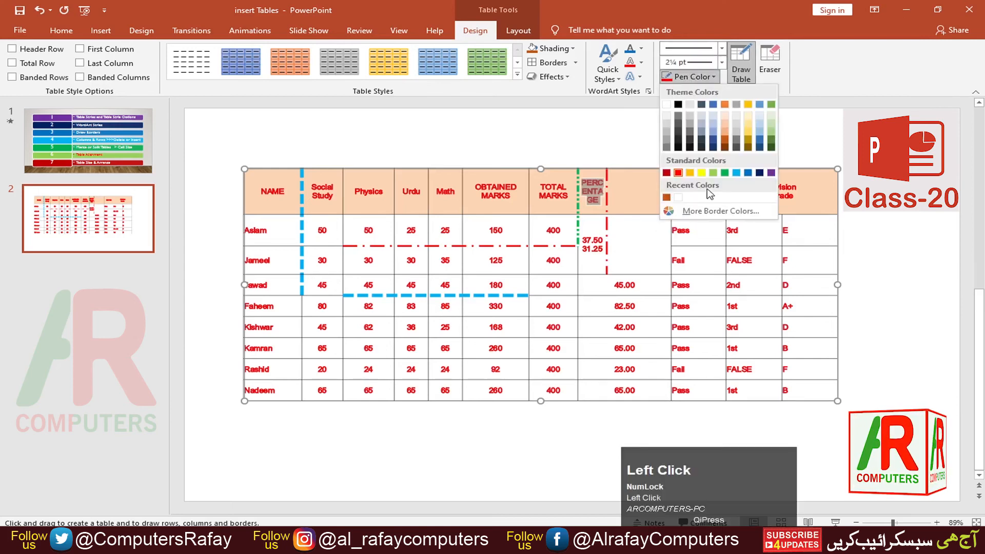
{"action": "left_click", "coordinate": [771, 172]}
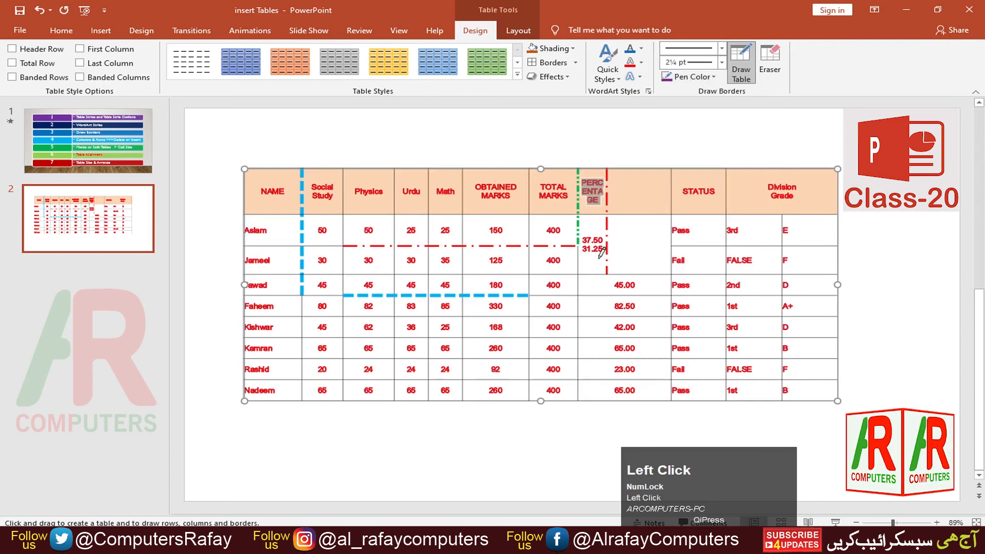
{"action": "mouse_move", "coordinate": [612, 220]}
{"action": "left_mouse_down"}
{"action": "mouse_move", "coordinate": [648, 222]}
{"action": "mouse_move", "coordinate": [640, 272]}
{"action": "left_mouse_up"}
{"action": "mouse_move", "coordinate": [612, 220]}
{"action": "left_mouse_down"}
{"action": "mouse_move", "coordinate": [615, 239]}
{"action": "mouse_move", "coordinate": [668, 272]}
{"action": "left_mouse_up"}
{"action": "mouse_move", "coordinate": [699, 215]}
{"action": "left_mouse_down"}
{"action": "mouse_move", "coordinate": [698, 245]}
{"action": "mouse_move", "coordinate": [703, 225]}
{"action": "mouse_move", "coordinate": [724, 226]}
{"action": "left_mouse_up"}
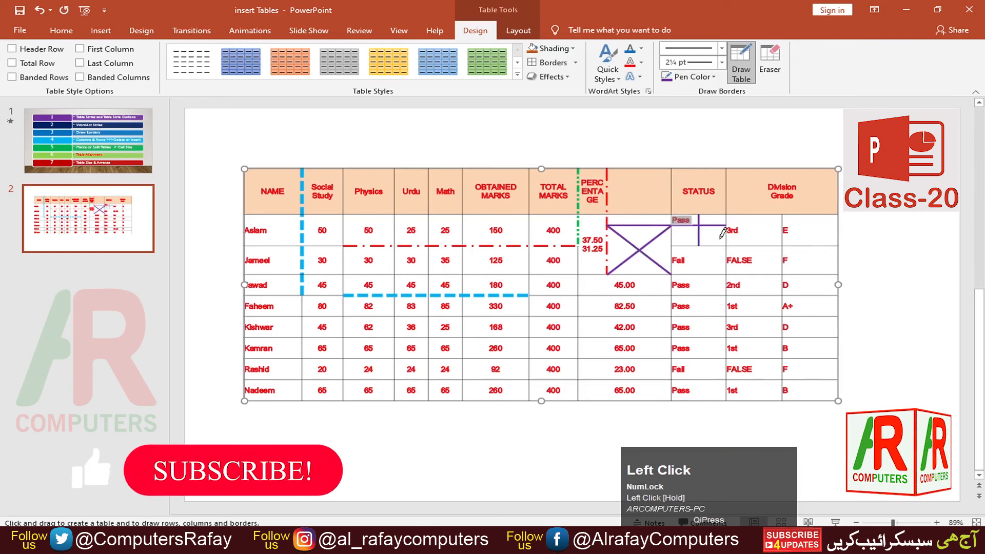